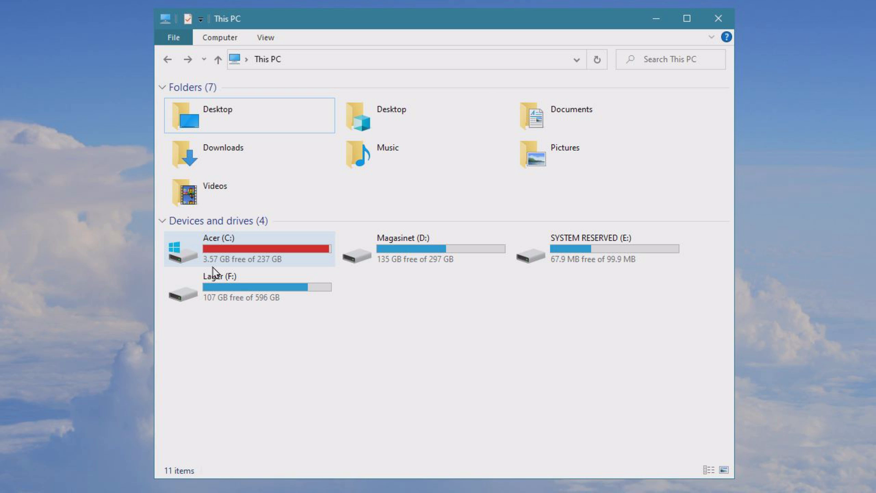
Step: Check how much space the Downloads folder uses in its Properties
{"action": "right_click", "coordinate": [245, 142]}
{"action": "left_click", "coordinate": [285, 472]}
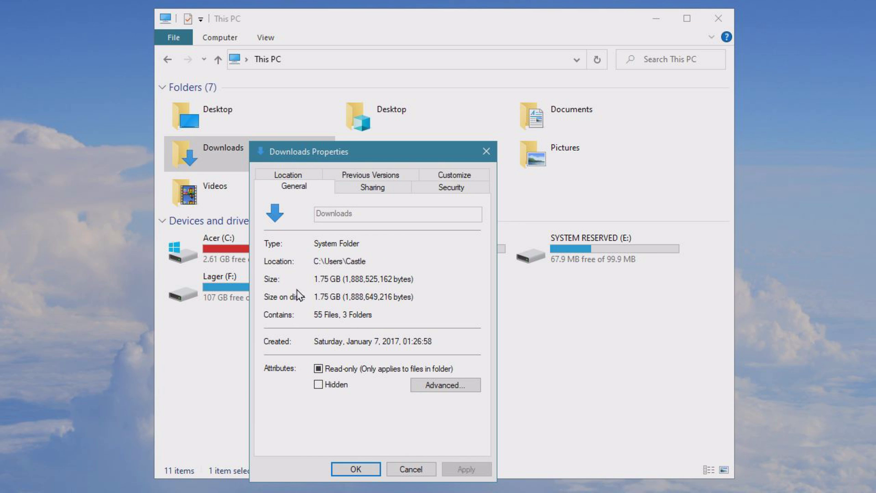
{"action": "left_click", "coordinate": [487, 151]}
Step: Permanently delete all 38 items in Downloads and go back to This PC
{"action": "double_click", "coordinate": [212, 154]}
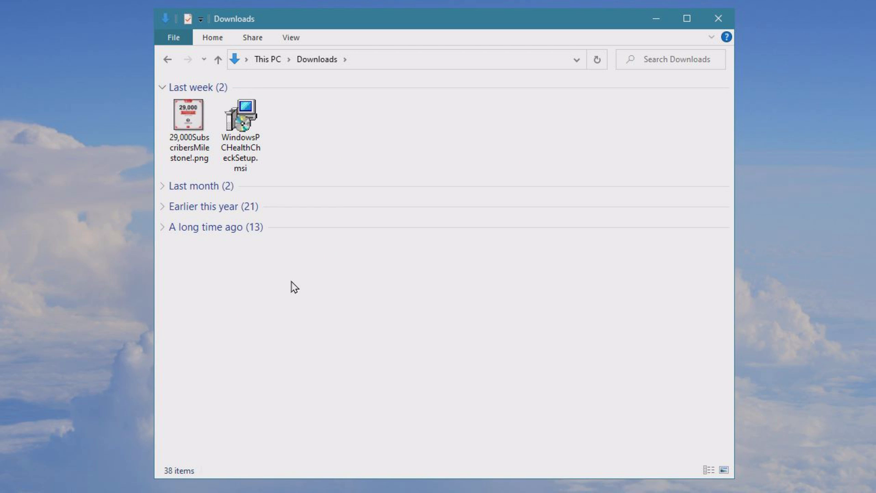
{"action": "key", "text": "ctrl+a"}
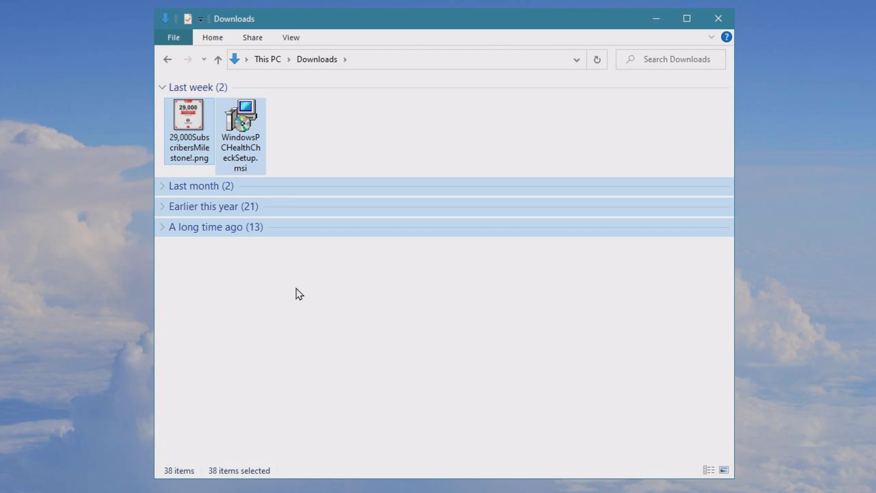
{"action": "key", "text": "shift+Delete"}
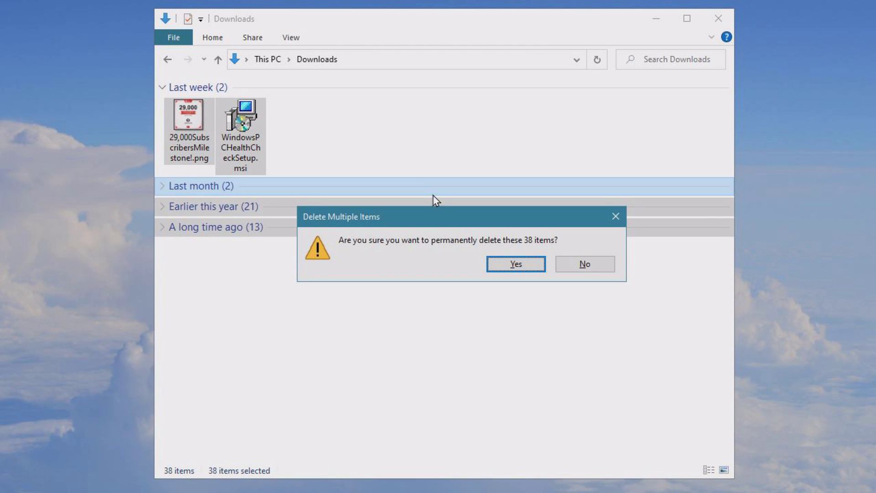
{"action": "left_click", "coordinate": [515, 264]}
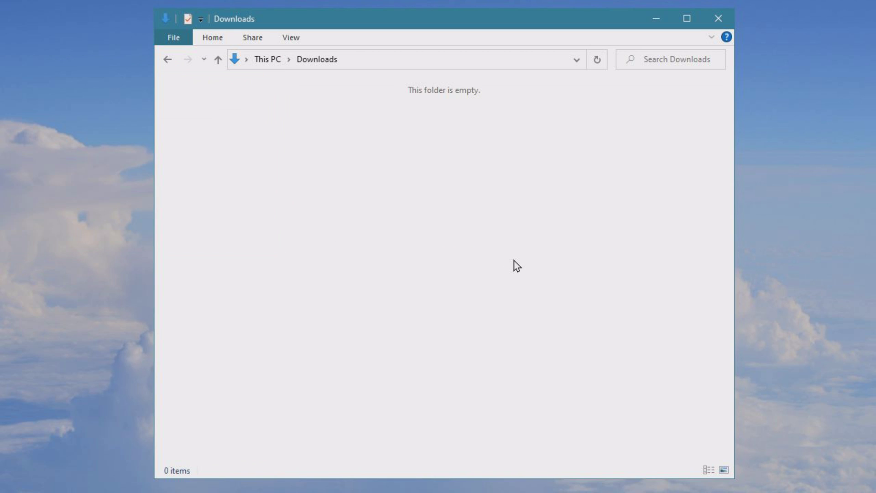
{"action": "key", "text": "alt+Up"}
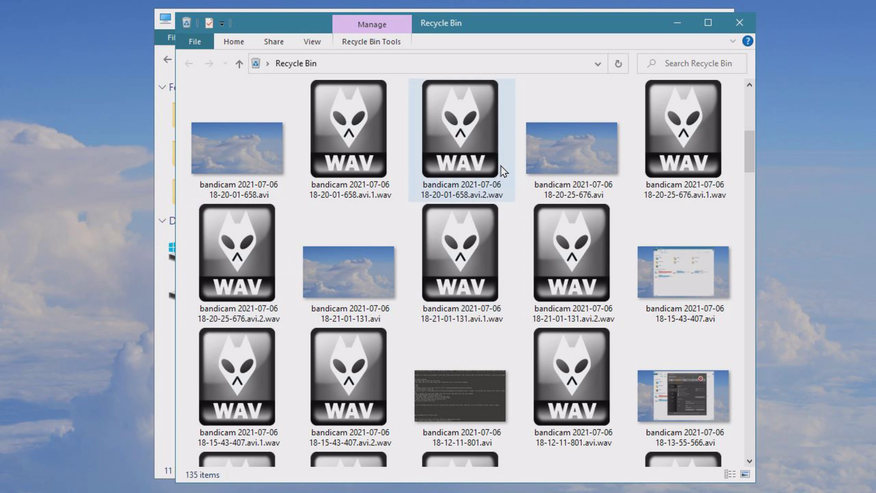
Step: Select all 135 Recycle Bin items and permanently delete them
{"action": "left_click", "coordinate": [417, 132]}
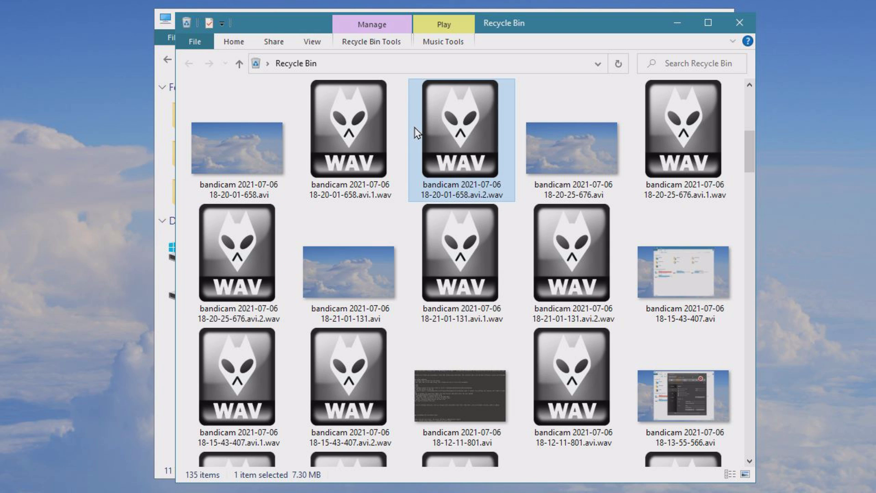
{"action": "key", "text": "ctrl+a"}
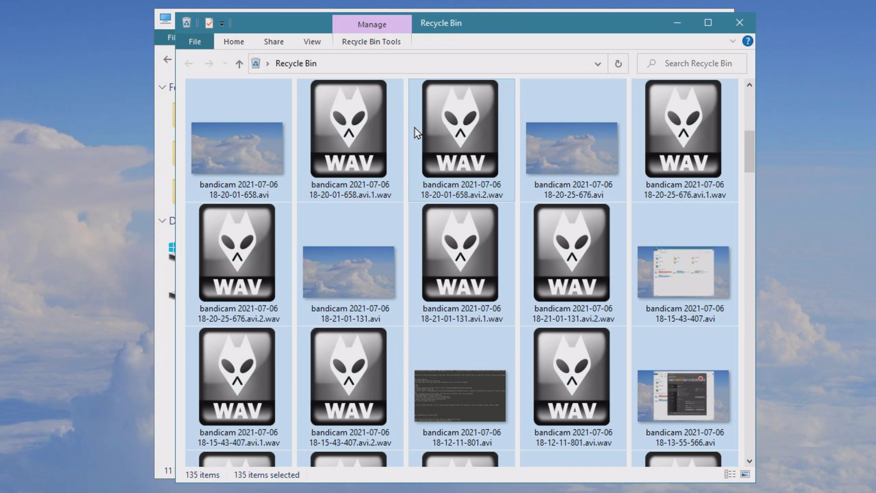
{"action": "key", "text": "Delete"}
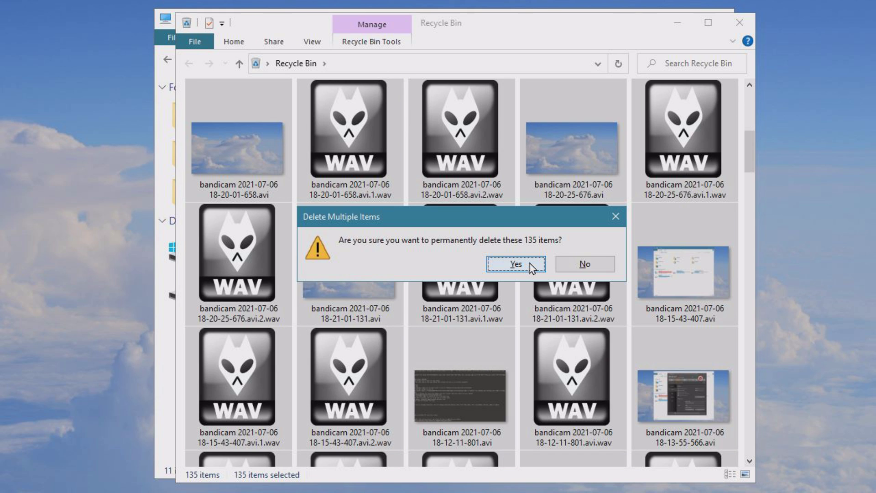
{"action": "left_click", "coordinate": [516, 265]}
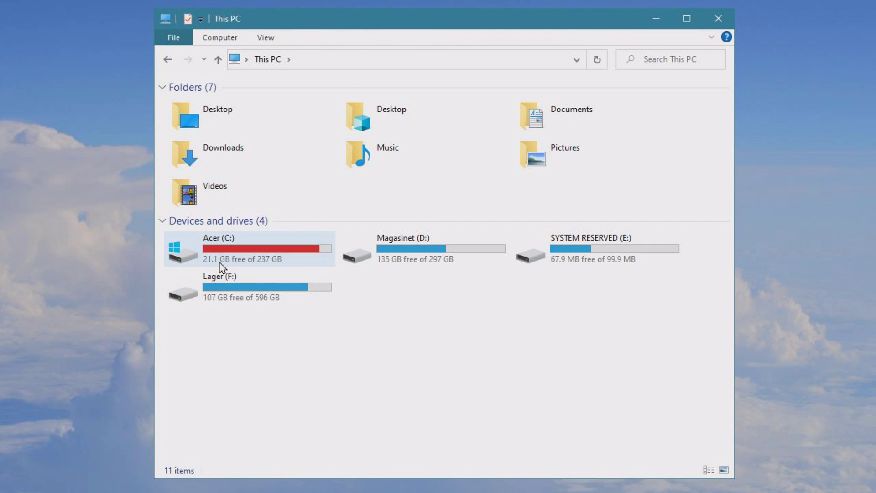
{"action": "mouse_move", "coordinate": [221, 267]}
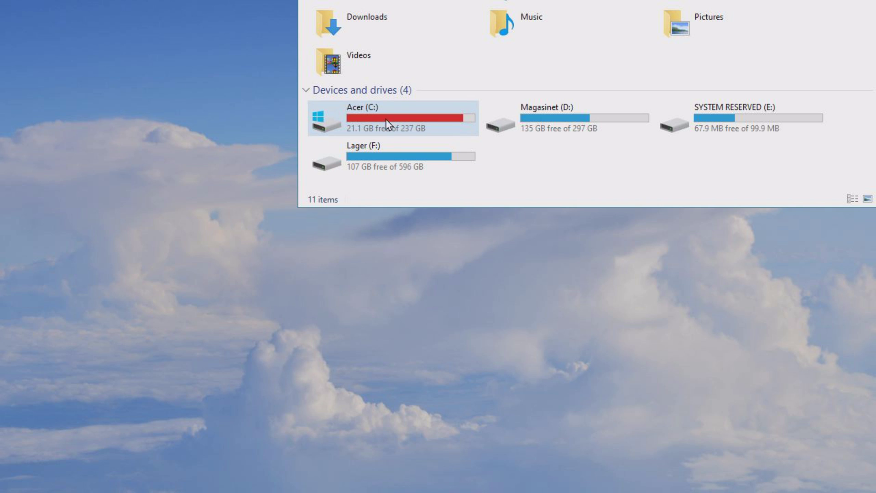
{"action": "mouse_move", "coordinate": [228, 251]}
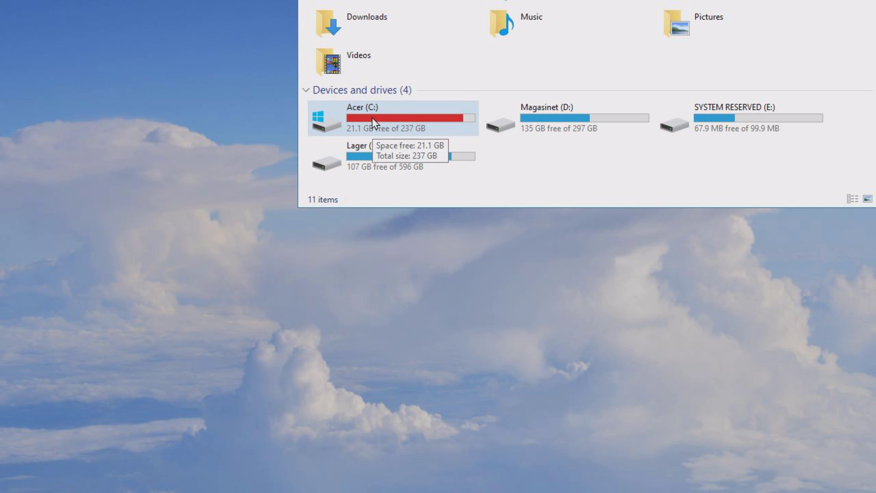
{"action": "right_click", "coordinate": [373, 118]}
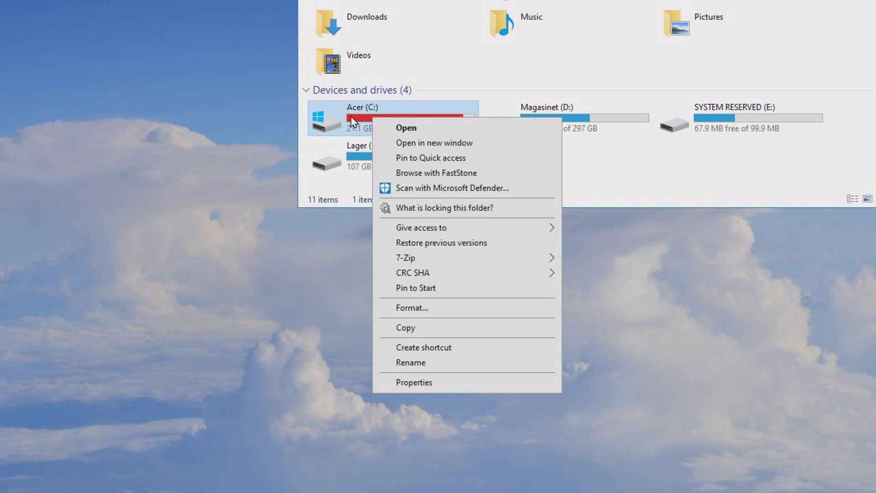
Step: Start Disk Cleanup for Acer (C:) from its Properties, including system files
{"action": "left_click", "coordinate": [413, 382]}
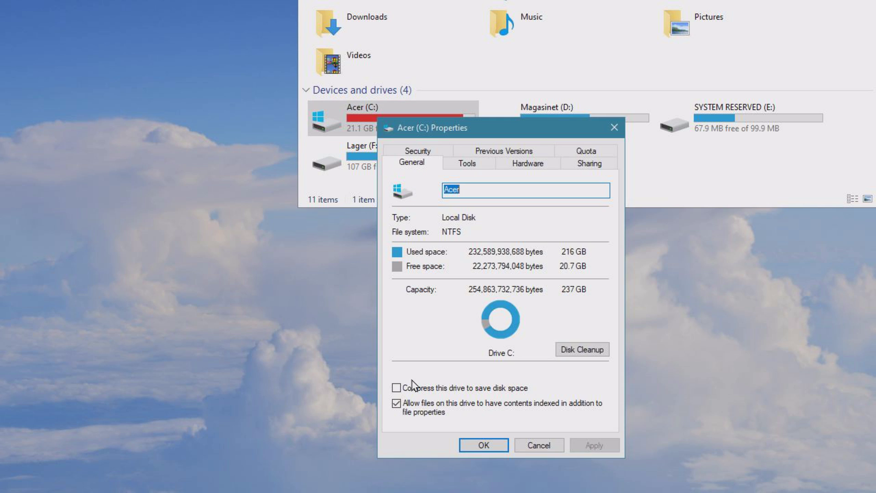
{"action": "left_click", "coordinate": [581, 352]}
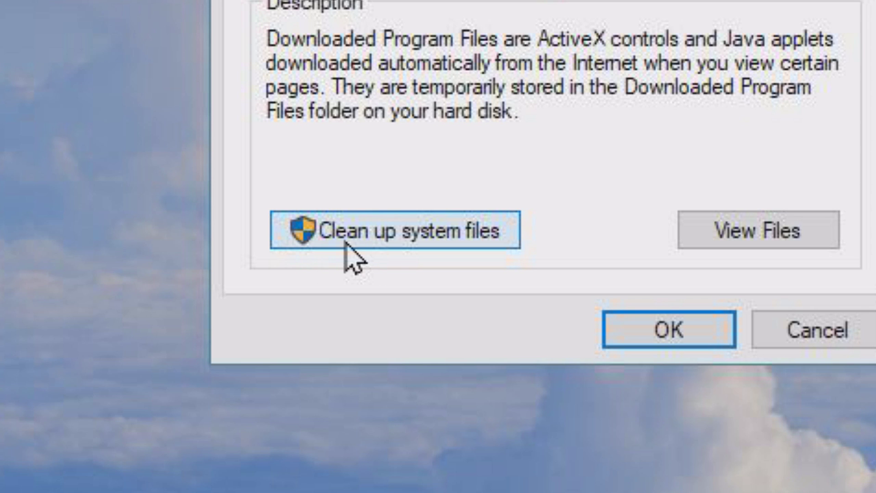
{"action": "left_click", "coordinate": [472, 244]}
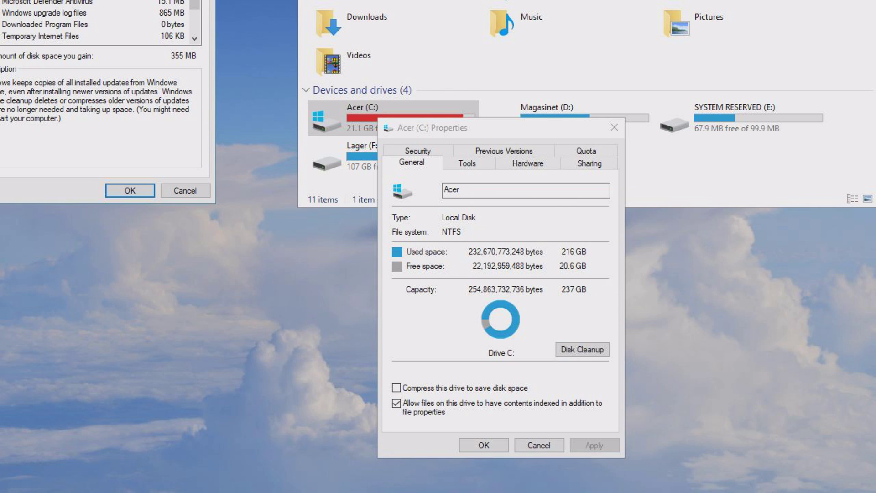
{"action": "left_click_drag", "start_coordinate": [113, 2], "coordinate": [256, 76]}
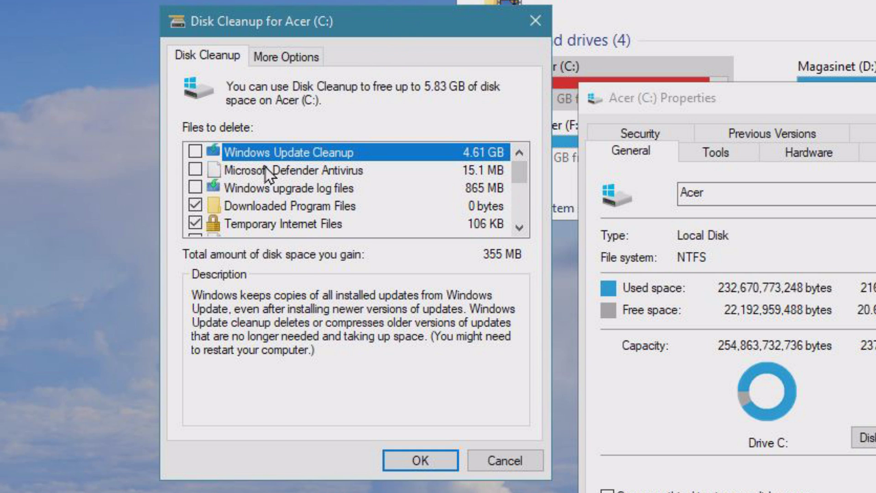
Step: Tick Windows Update Cleanup, Defender files, upgrade logs, error reports and Delivery Optimization Files
{"action": "left_click", "coordinate": [196, 151]}
{"action": "left_click", "coordinate": [195, 170]}
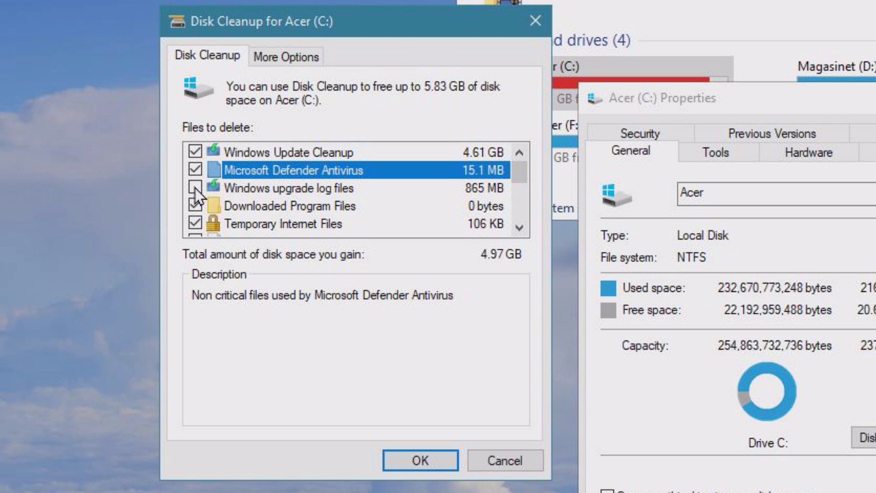
{"action": "left_click", "coordinate": [195, 188]}
{"action": "scroll", "coordinate": [381, 228], "scroll_direction": "down", "scroll_amount": 1}
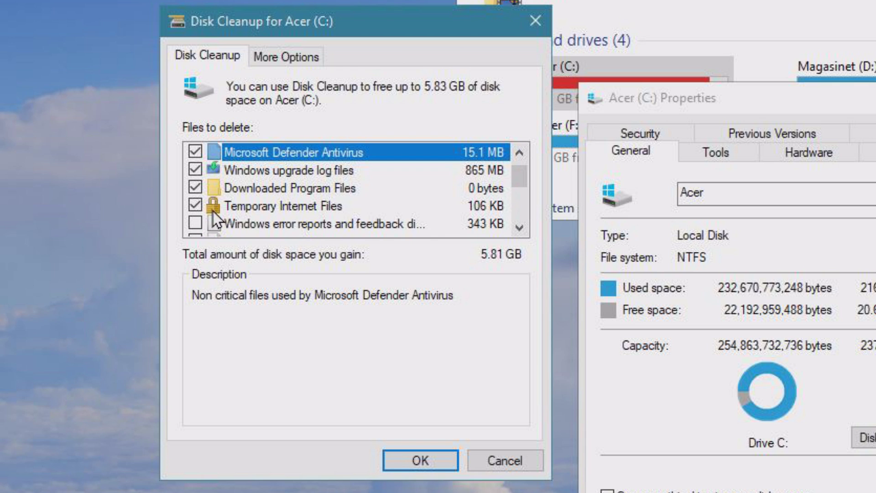
{"action": "left_click", "coordinate": [519, 227]}
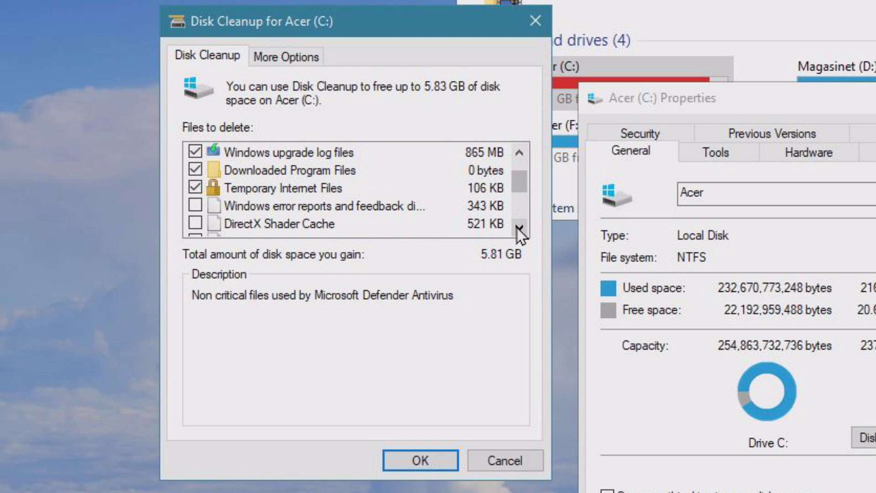
{"action": "left_click", "coordinate": [519, 227]}
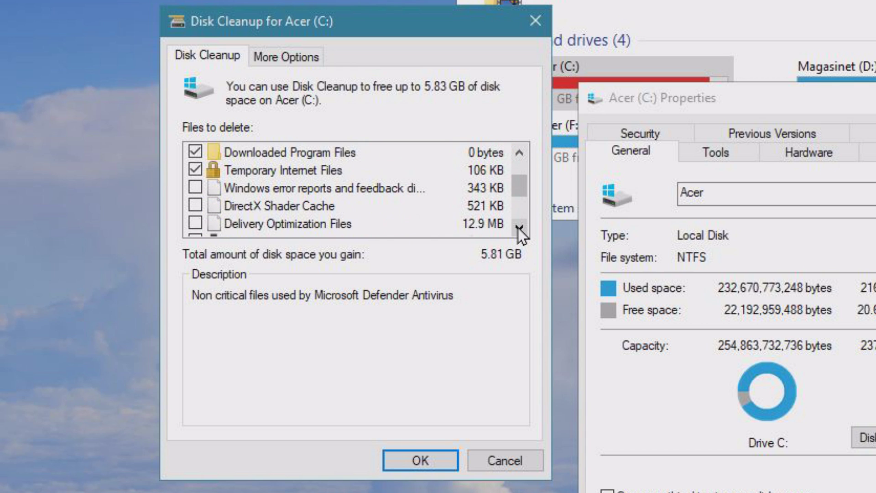
{"action": "left_click", "coordinate": [518, 227]}
{"action": "left_click", "coordinate": [195, 170]}
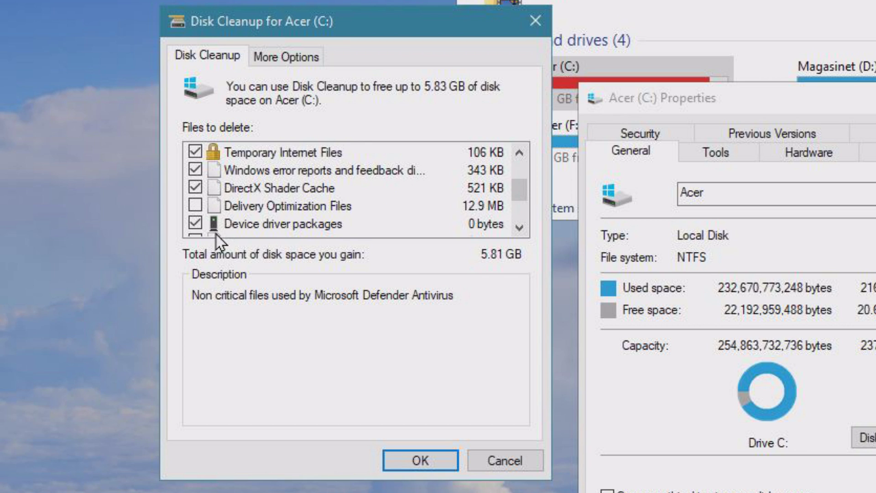
{"action": "left_click", "coordinate": [195, 206]}
{"action": "left_click", "coordinate": [267, 206]}
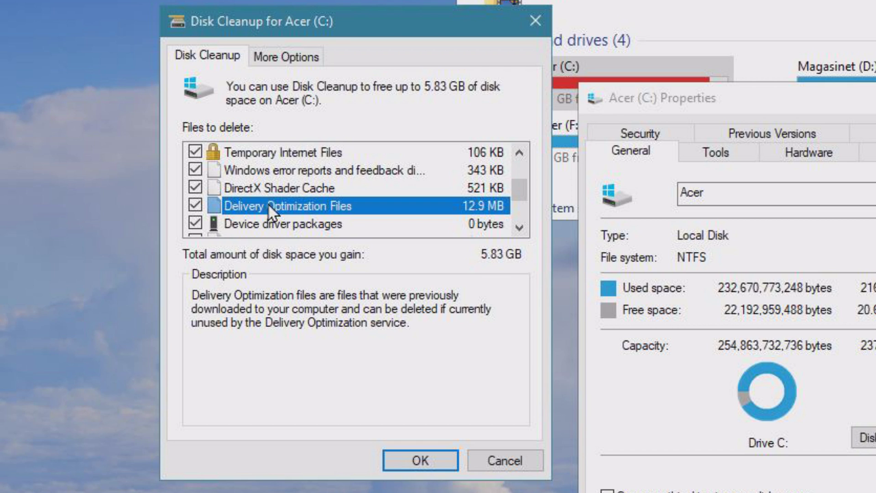
Step: Tick the remaining categories, including Temporary files and Thumbnails, and request deleting 5.83 GB
{"action": "left_click", "coordinate": [523, 230]}
{"action": "left_click", "coordinate": [523, 230]}
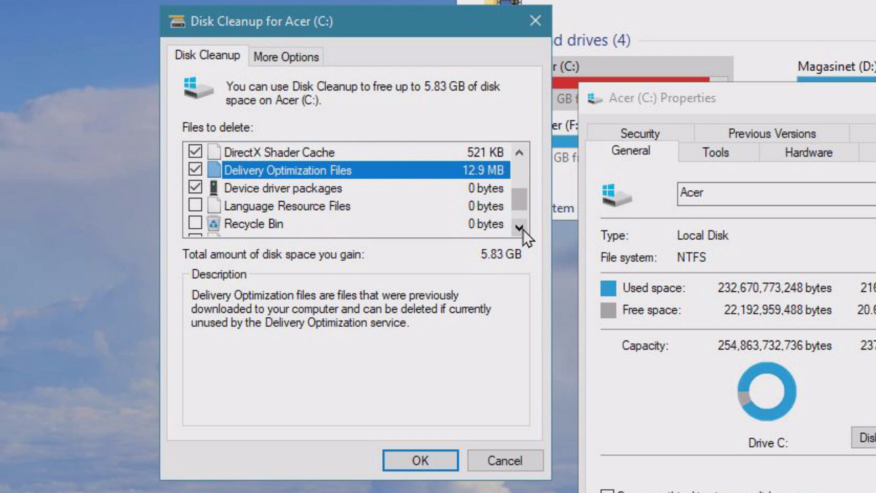
{"action": "left_click", "coordinate": [524, 230]}
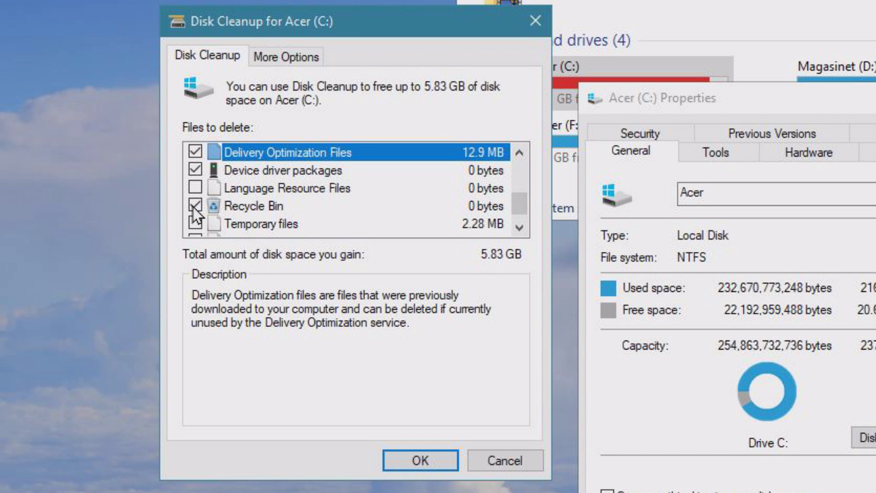
{"action": "left_click", "coordinate": [518, 228]}
{"action": "left_click", "coordinate": [217, 209]}
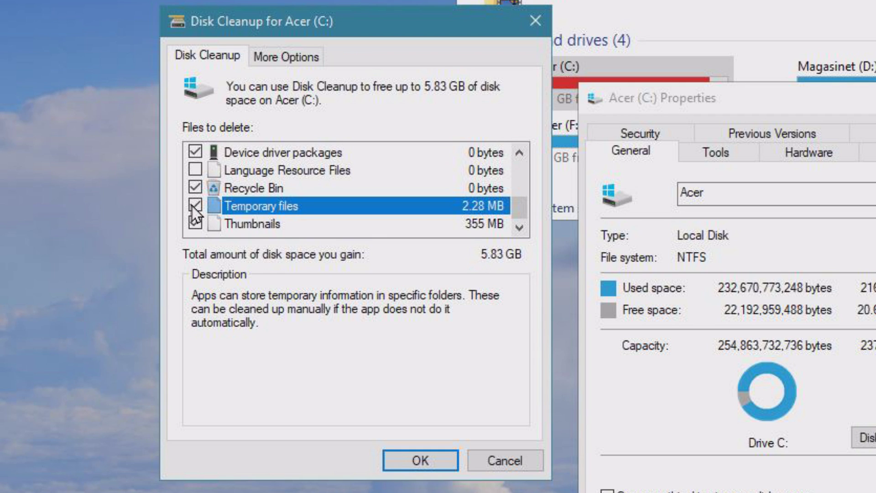
{"action": "scroll", "coordinate": [193, 207], "scroll_direction": "up", "scroll_amount": 3}
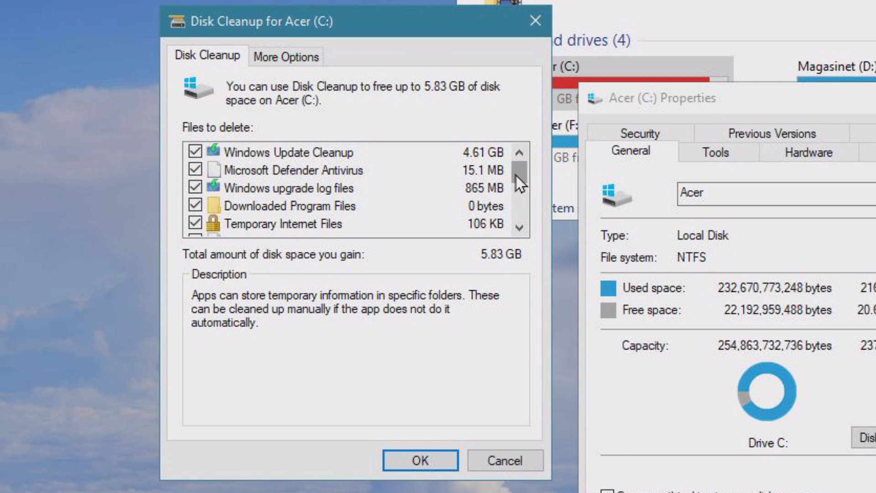
{"action": "left_click_drag", "start_coordinate": [516, 177], "coordinate": [515, 225]}
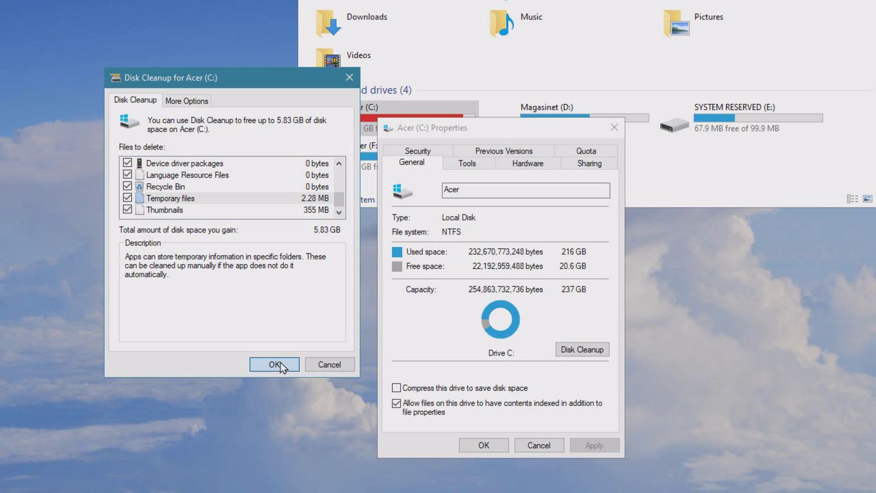
{"action": "left_click", "coordinate": [430, 457]}
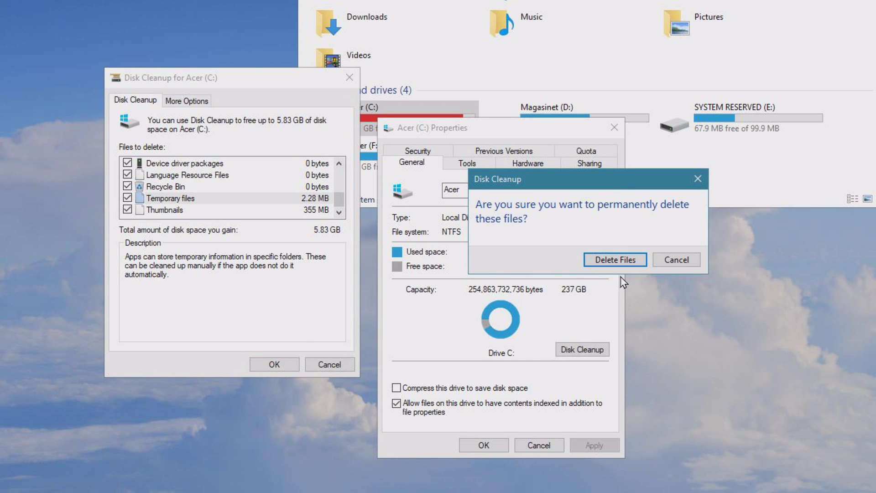
Step: Confirm deleting the C: cleanup files, then run a Disk Cleanup check on Magasinet (D:)
{"action": "left_click", "coordinate": [626, 261]}
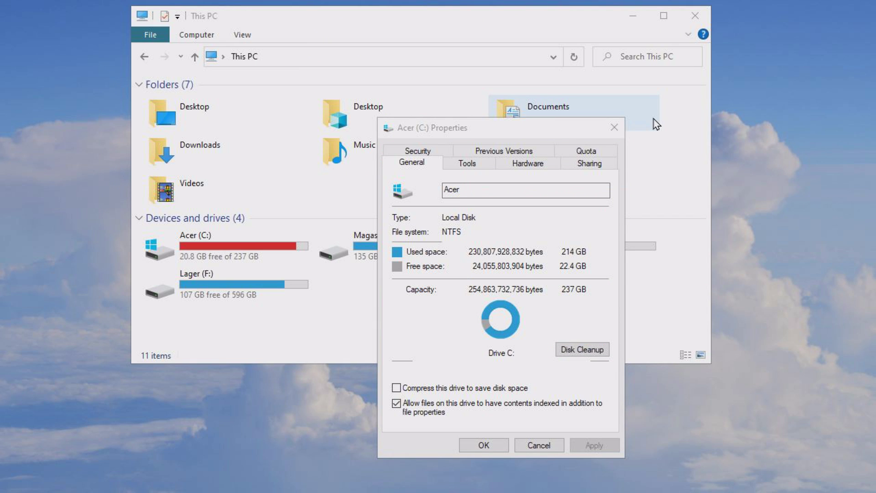
{"action": "left_click", "coordinate": [614, 127]}
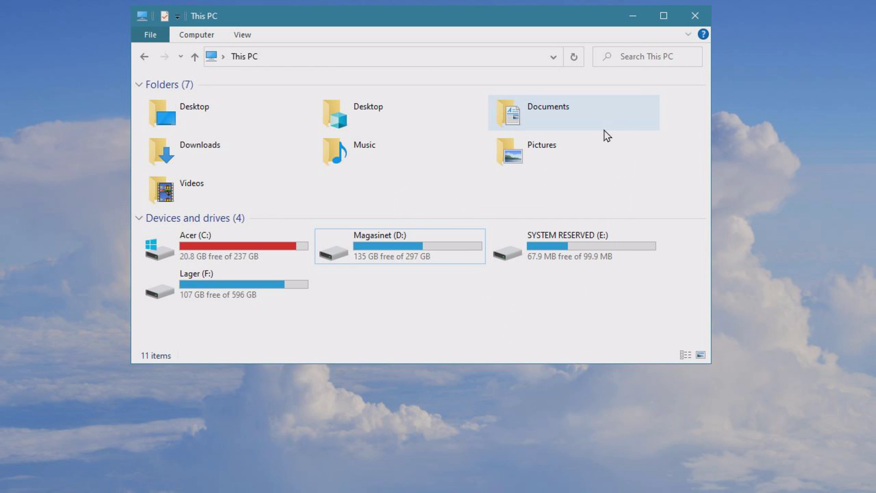
{"action": "right_click", "coordinate": [377, 248]}
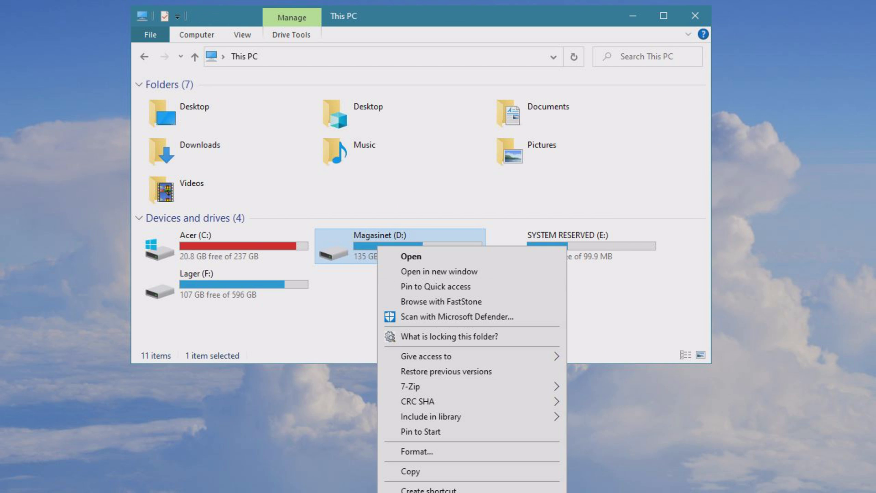
{"action": "key", "text": "r"}
{"action": "left_click", "coordinate": [585, 475]}
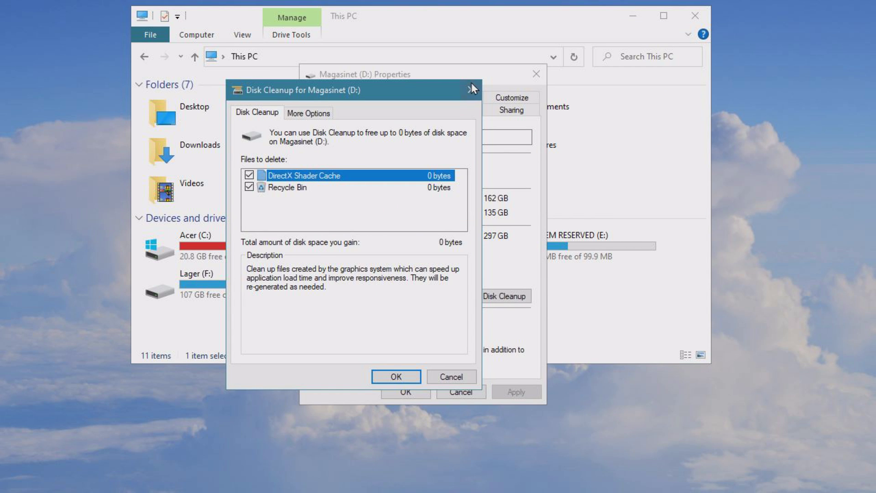
{"action": "left_click", "coordinate": [470, 89]}
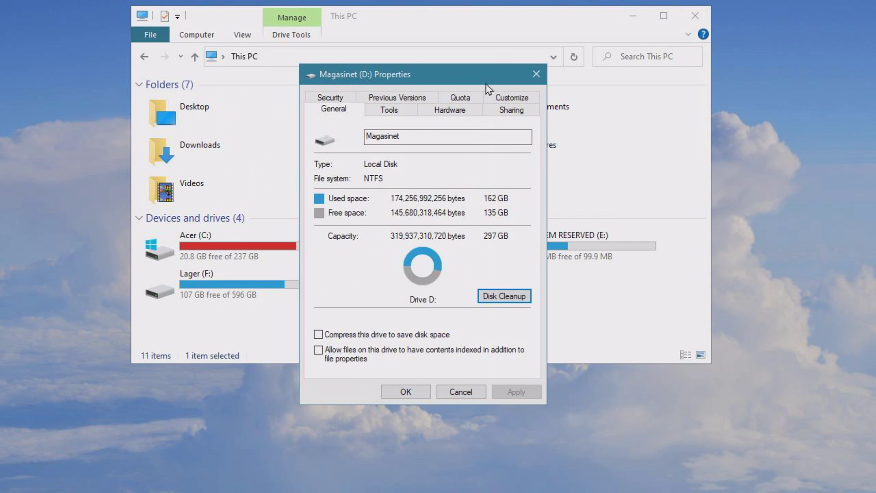
{"action": "left_click", "coordinate": [536, 74]}
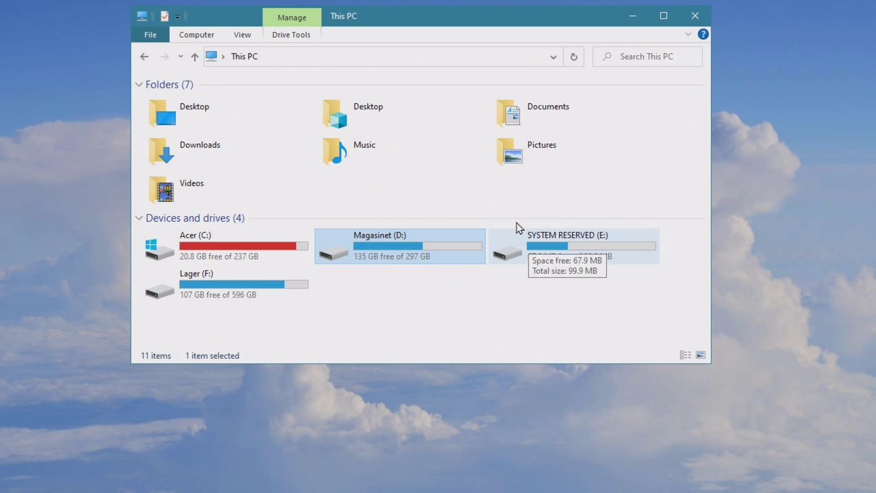
Step: Run a Disk Cleanup check on Lager (F:), accepting its empty result
{"action": "right_click", "coordinate": [210, 280]}
{"action": "left_click", "coordinate": [326, 438]}
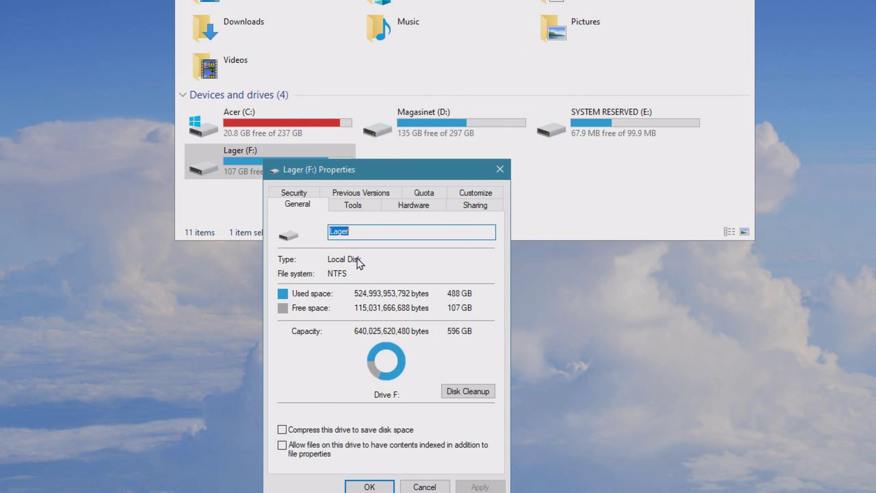
{"action": "left_click", "coordinate": [468, 391]}
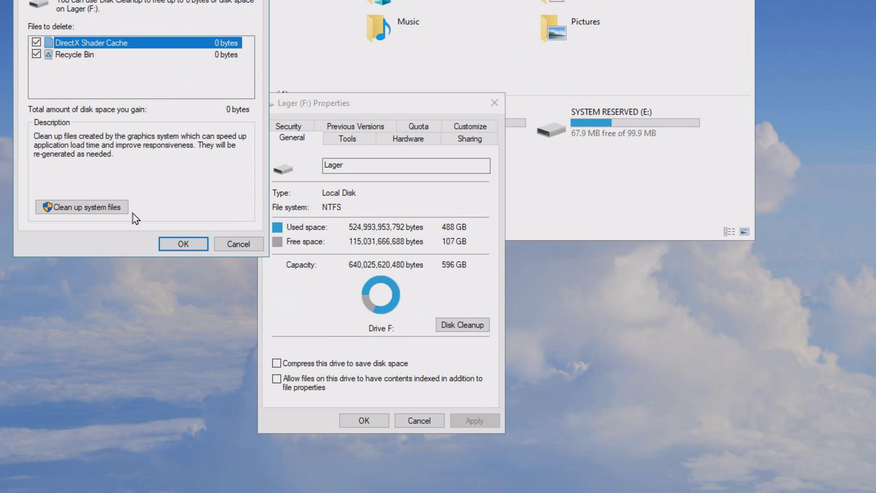
{"action": "left_click", "coordinate": [234, 245]}
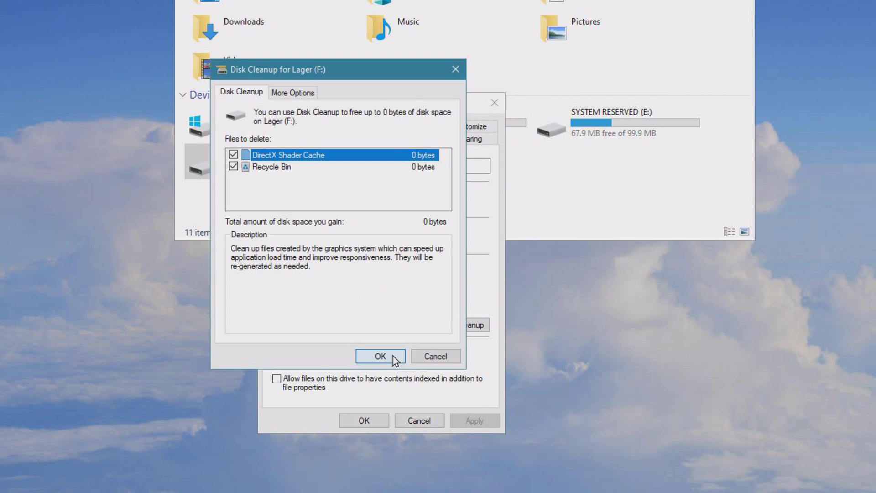
{"action": "left_click", "coordinate": [393, 358]}
{"action": "left_click", "coordinate": [494, 102]}
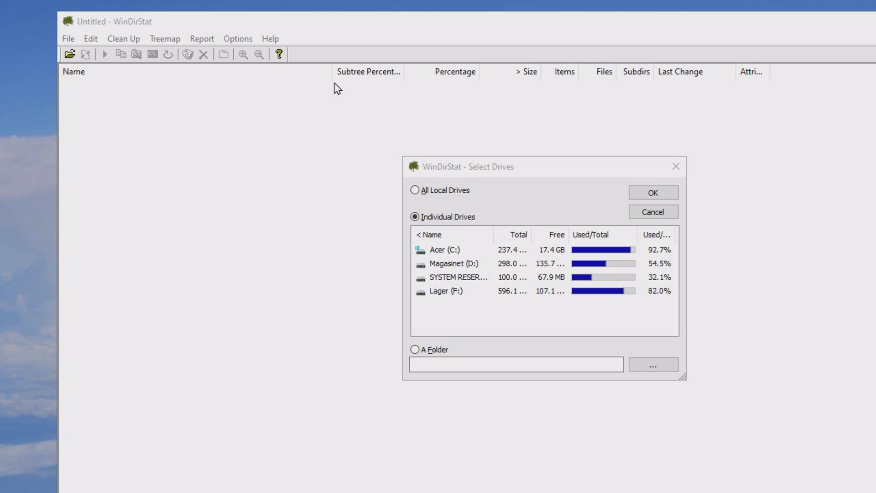
Step: Choose Acer (C:) as the only drive in WinDirStat's Select Drives dialog and scan it
{"action": "left_click", "coordinate": [445, 254]}
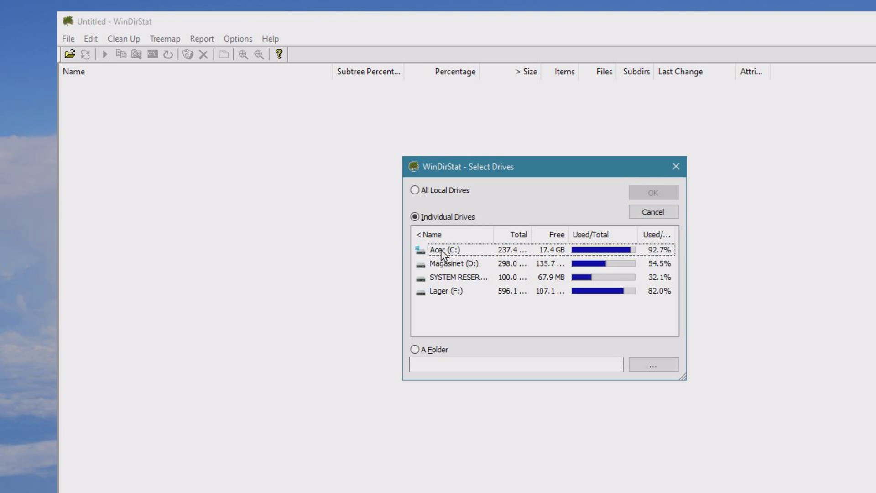
{"action": "left_click", "coordinate": [513, 252]}
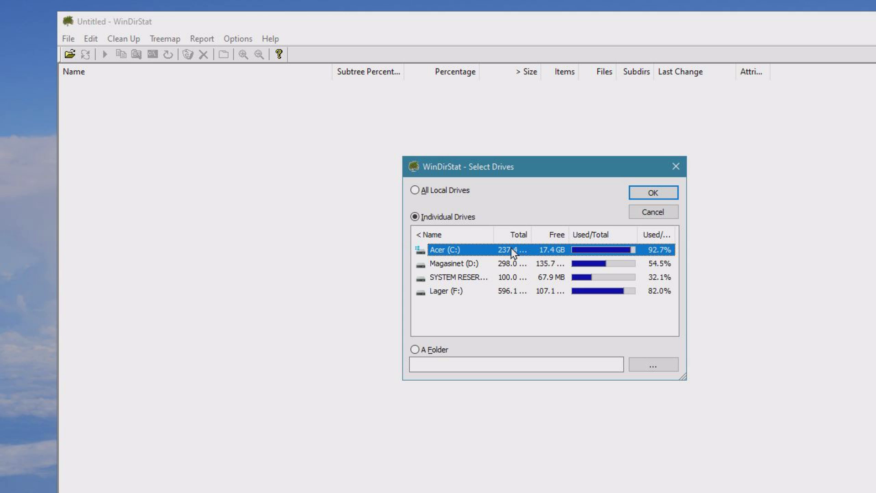
{"action": "left_click", "coordinate": [664, 197]}
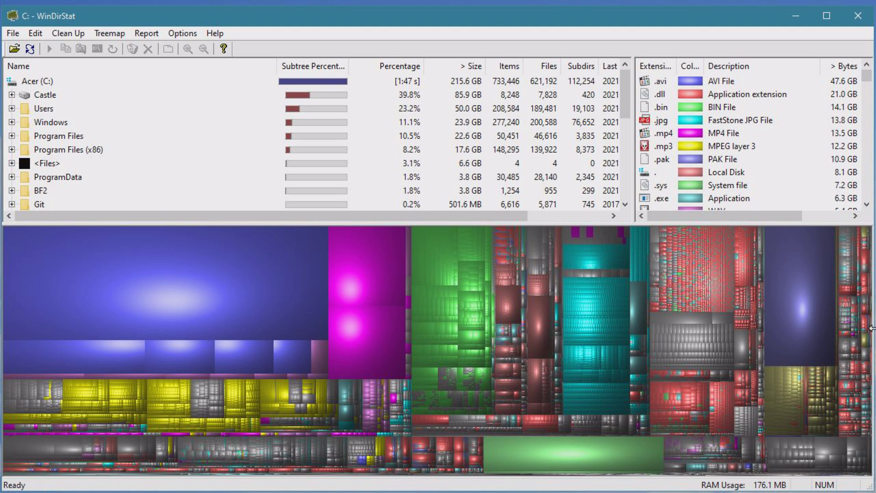
Step: Reveal the .pak file, 6.3 GB hiberfil.sys and 37.0 GB From_The_Depths AVI, selecting its .wav
{"action": "left_click", "coordinate": [813, 321]}
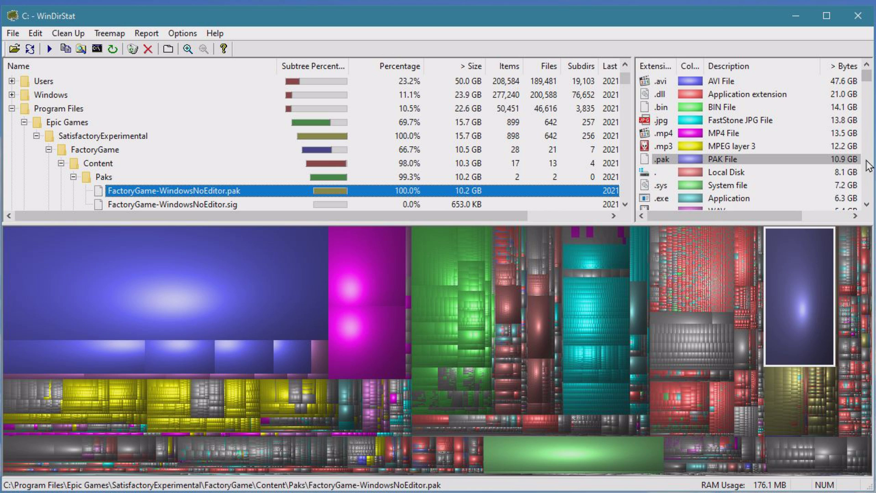
{"action": "left_click", "coordinate": [572, 456]}
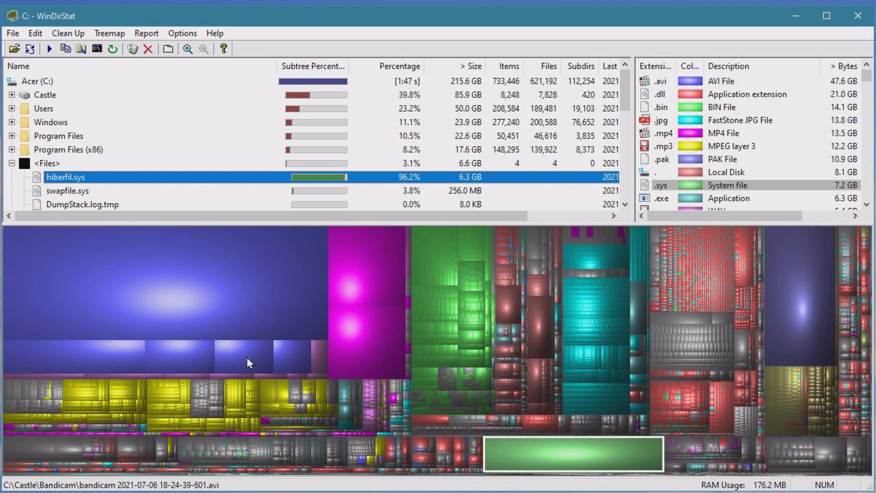
{"action": "left_click", "coordinate": [127, 278]}
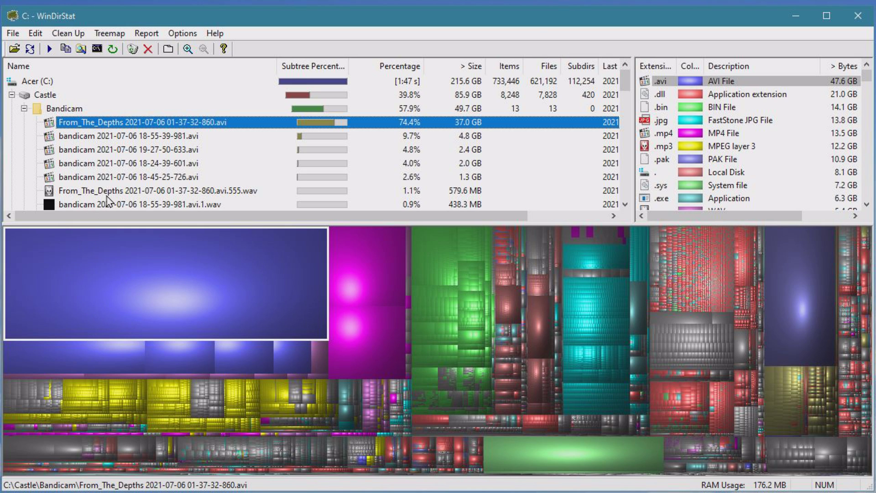
{"action": "left_click", "coordinate": [159, 193]}
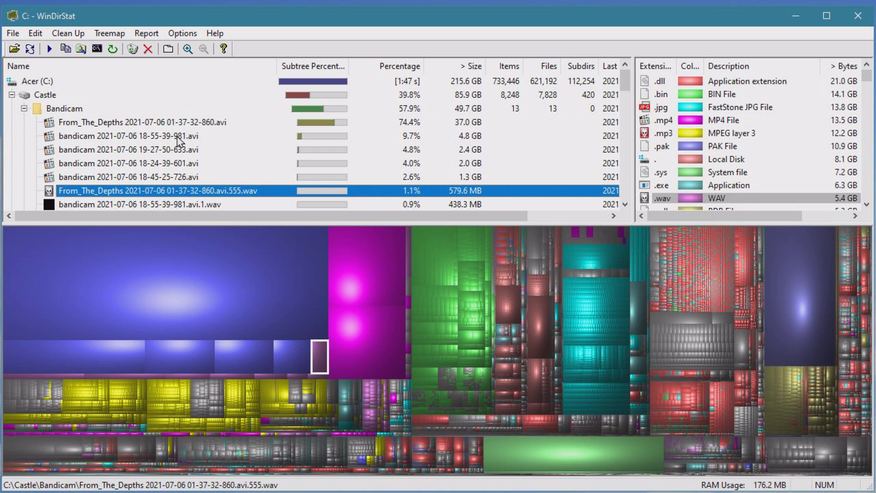
Step: Delete the 579.6 MB .wav file and permanently delete the 37.0 GB From_The_Depths recording
{"action": "key", "text": "Delete"}
{"action": "left_click", "coordinate": [181, 123]}
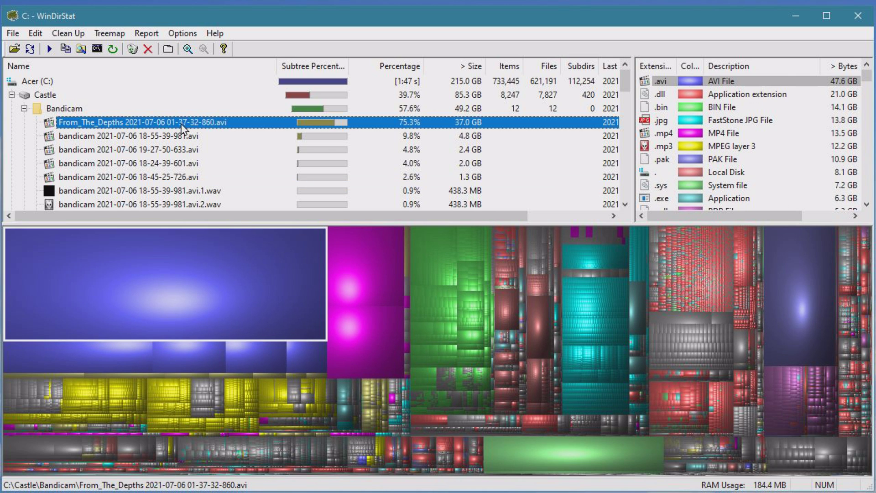
{"action": "key", "text": "Delete"}
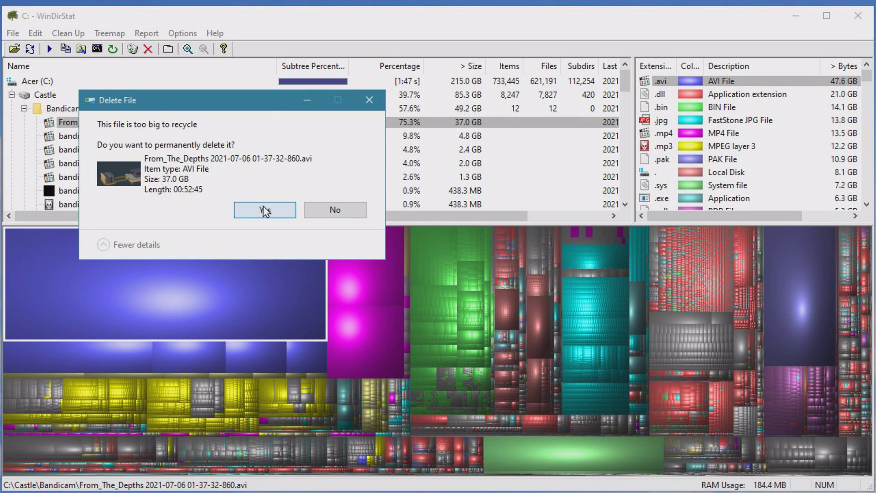
{"action": "left_click", "coordinate": [264, 211]}
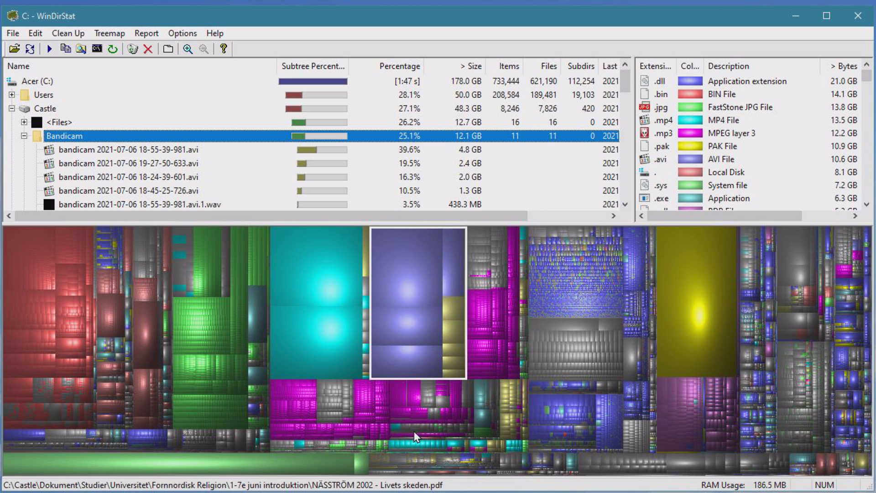
{"action": "left_click", "coordinate": [317, 326]}
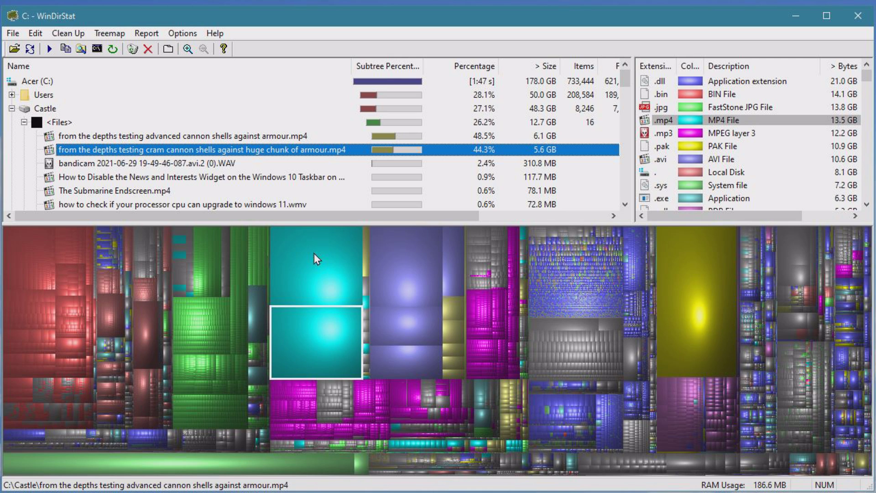
Step: Select the 6.1 GB advanced cannon shells mp4 among Castle's loose files
{"action": "left_click", "coordinate": [266, 136]}
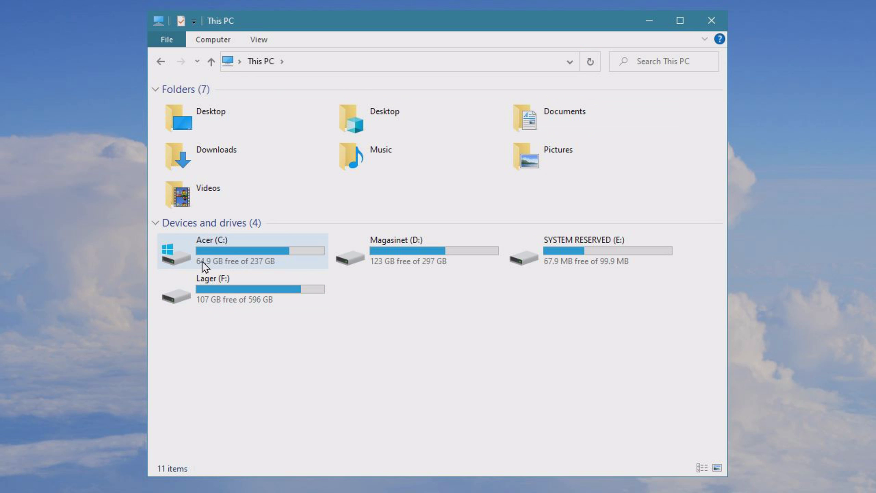
Step: Check Acer (C:) in This PC, now showing about 64.8 GB free of 237 GB
{"action": "mouse_move", "coordinate": [276, 271]}
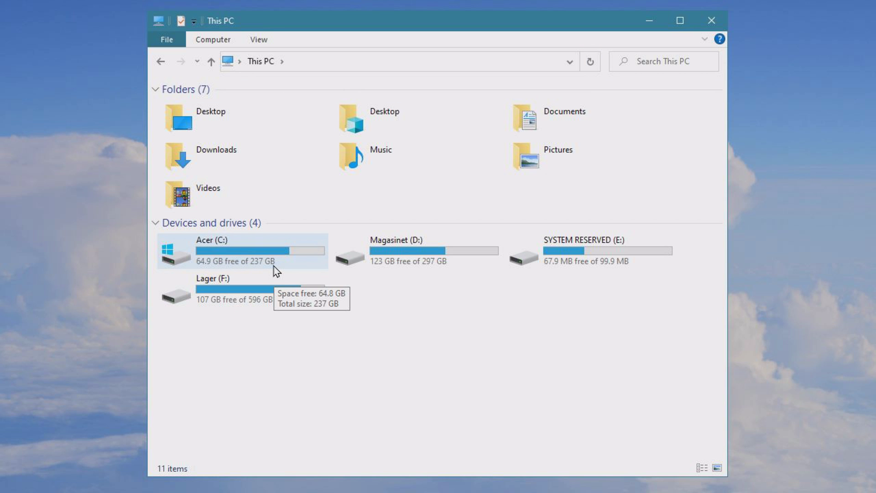